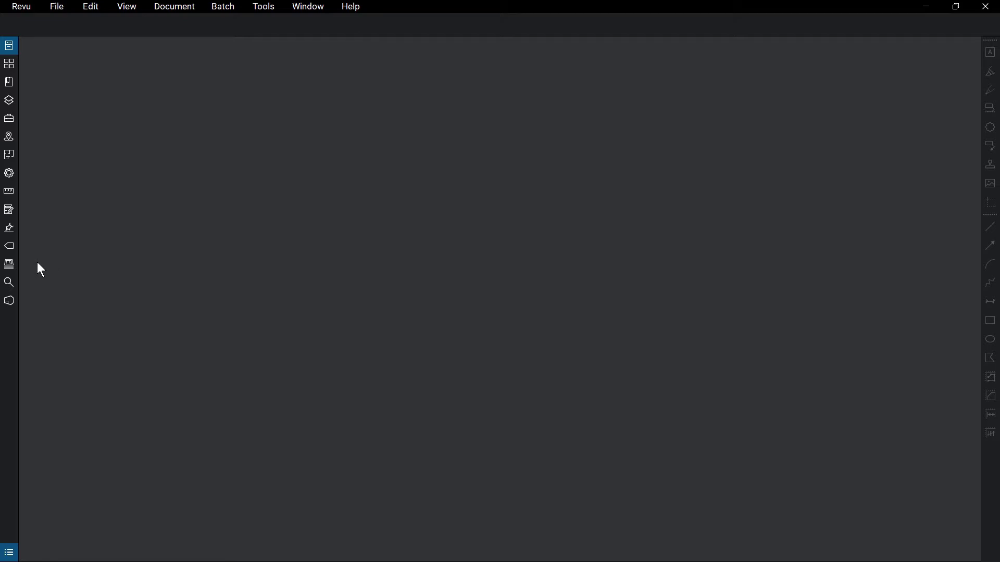
# From the Sets panel, start a new set named New Set.bex and dismiss the sets introduction.
pyautogui.click(11, 267)
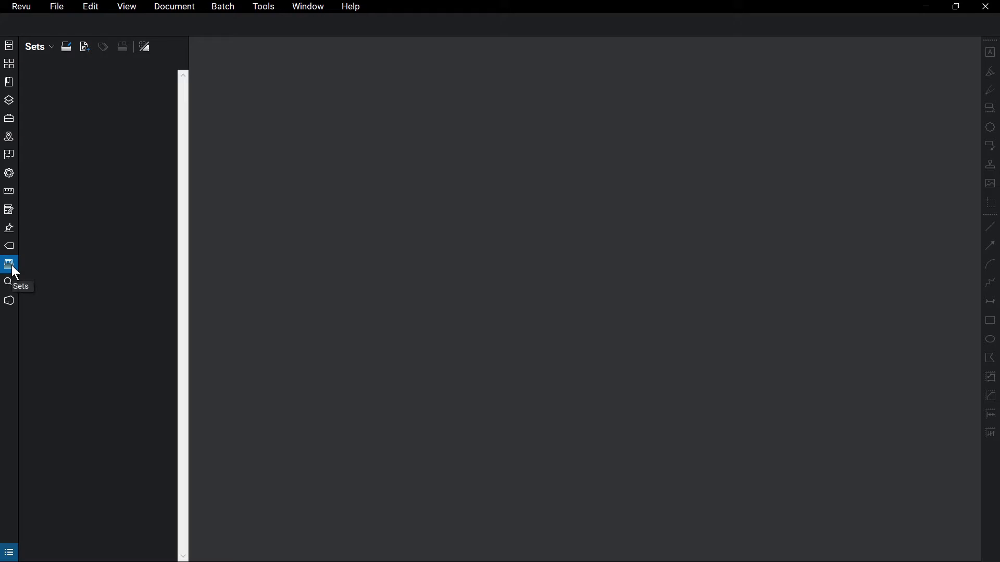
pyautogui.rightClick(11, 322)
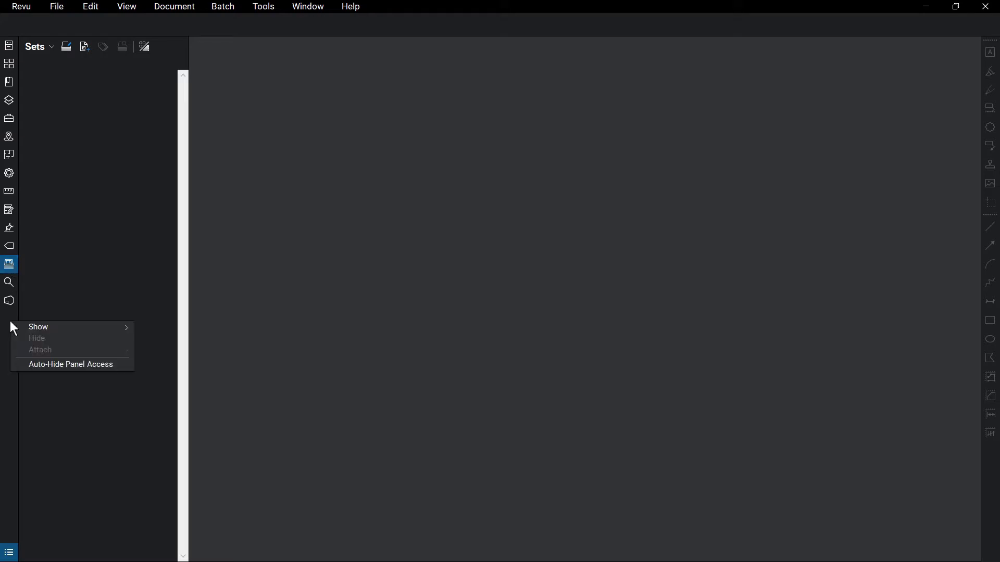
pyautogui.moveTo(50, 326)
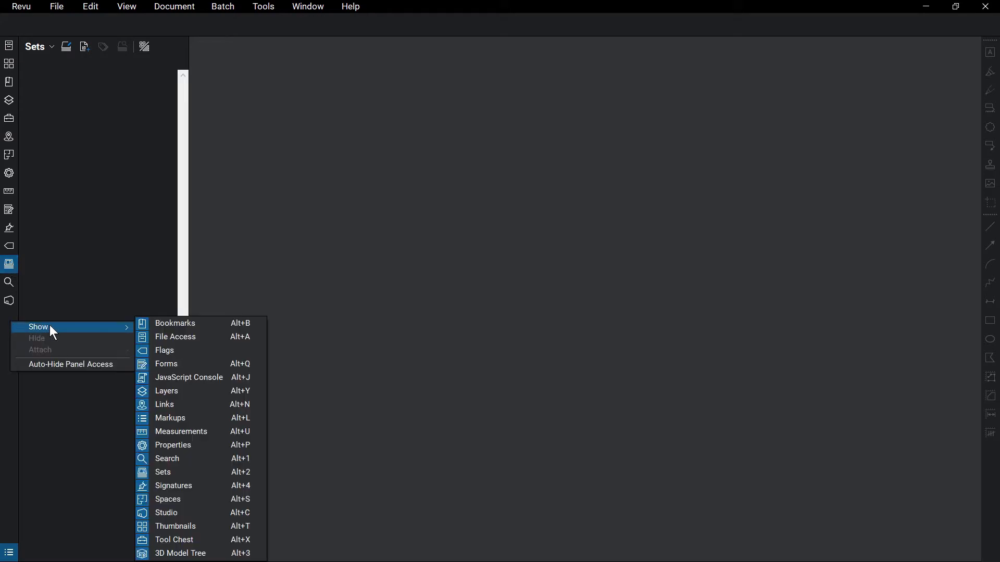
pyautogui.click(188, 473)
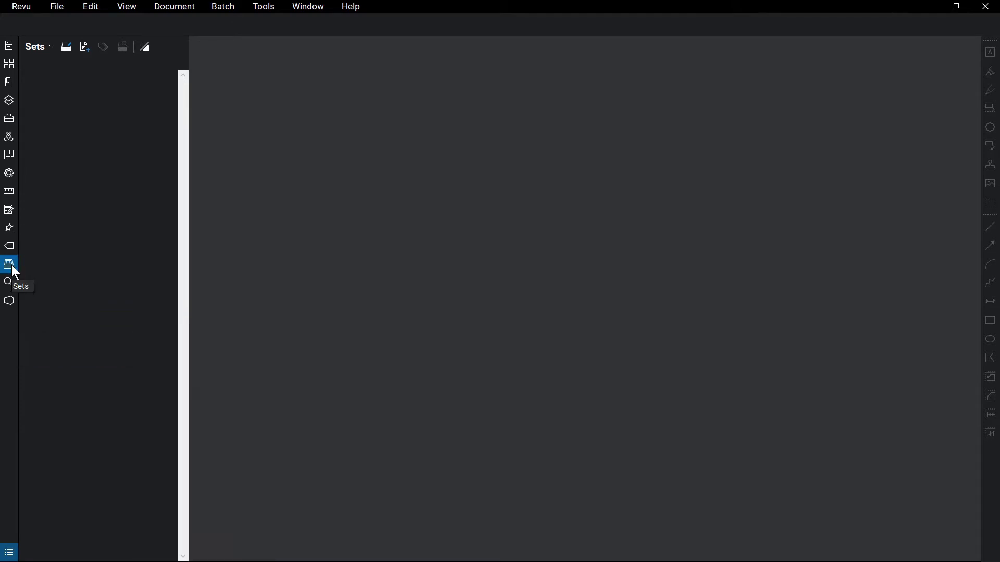
pyautogui.click(52, 51)
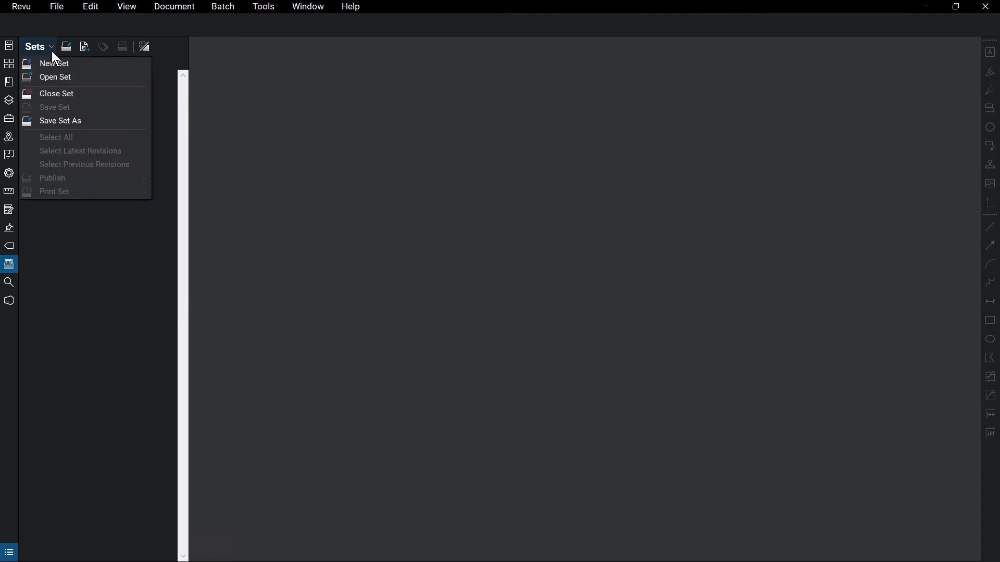
pyautogui.click(74, 64)
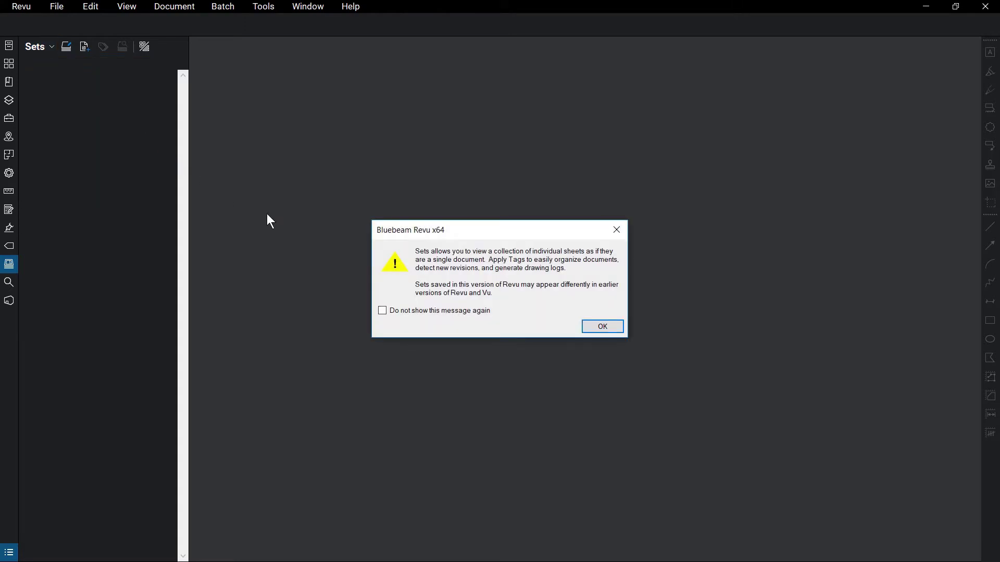
pyautogui.click(597, 329)
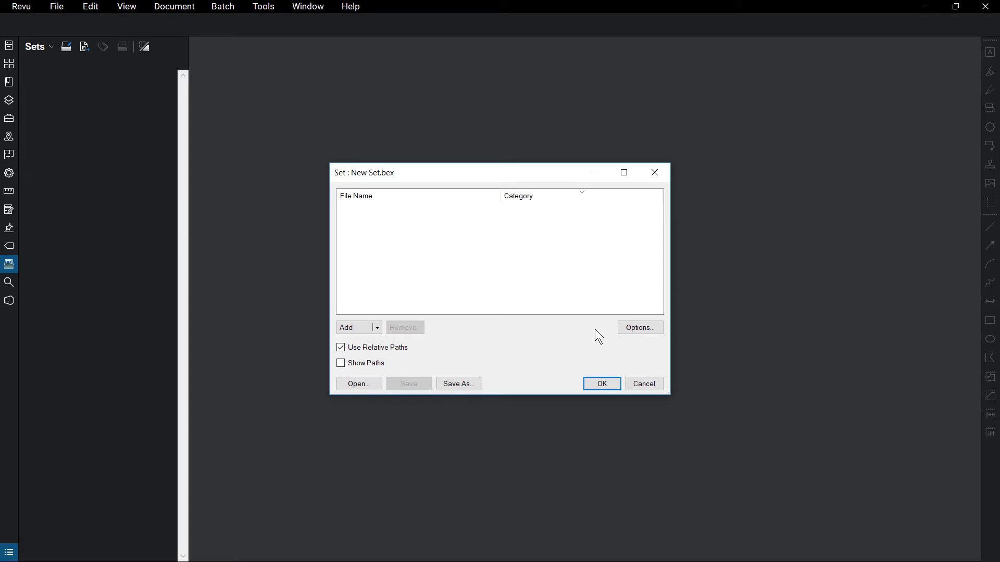
# Add the whole Plan Sets folder of PDFs to the set.
pyautogui.click(376, 330)
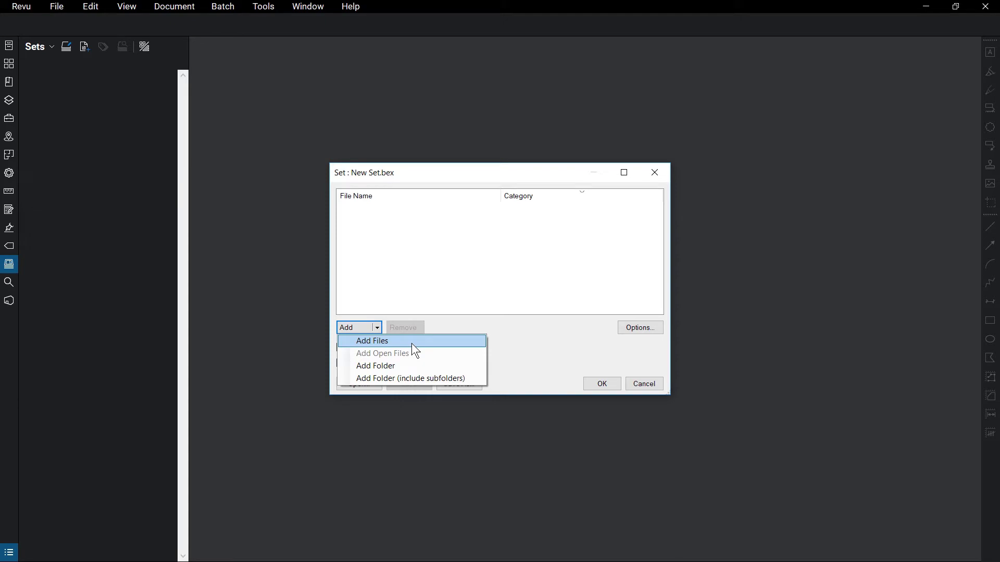
pyautogui.click(466, 377)
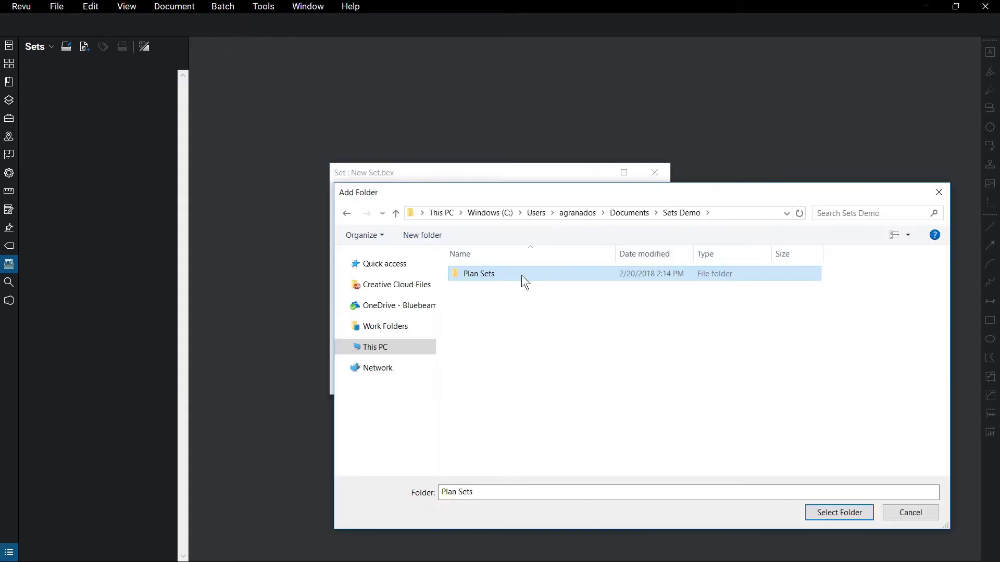
pyautogui.click(861, 514)
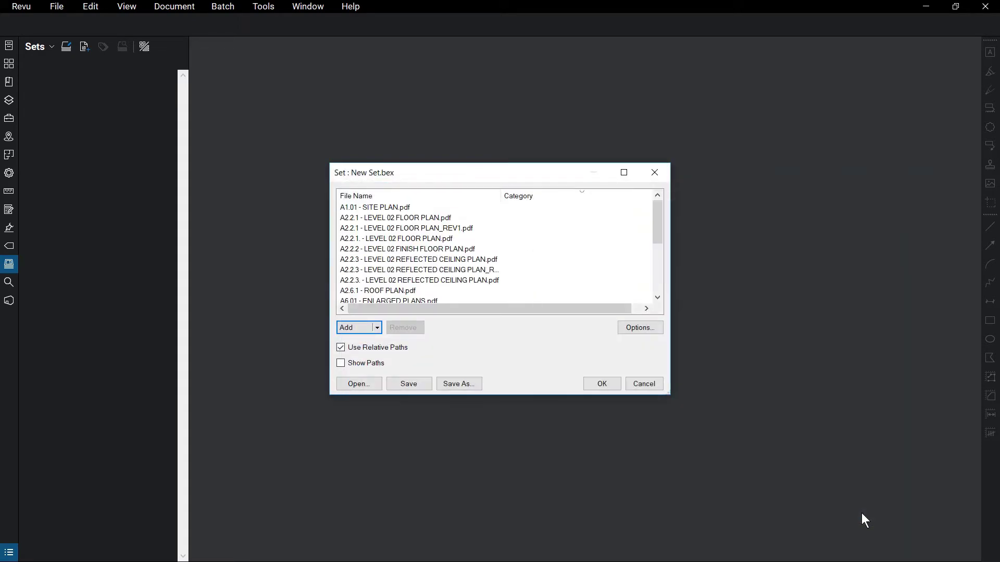
# Remove A8.01 - DOOR SCHEDULE.pdf from the set's file list.
pyautogui.moveTo(658, 240); pyautogui.dragTo(658, 262)
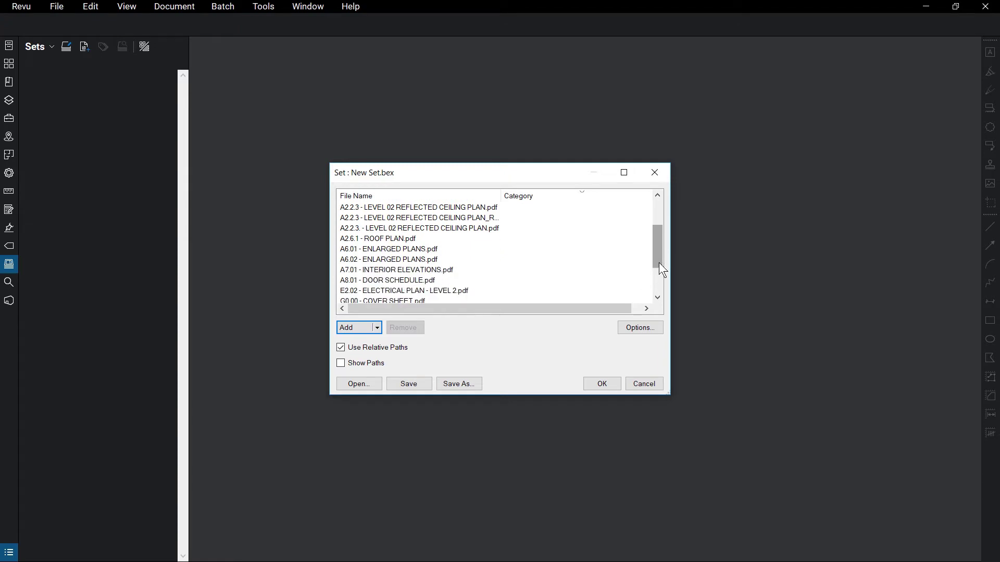
pyautogui.click(445, 280)
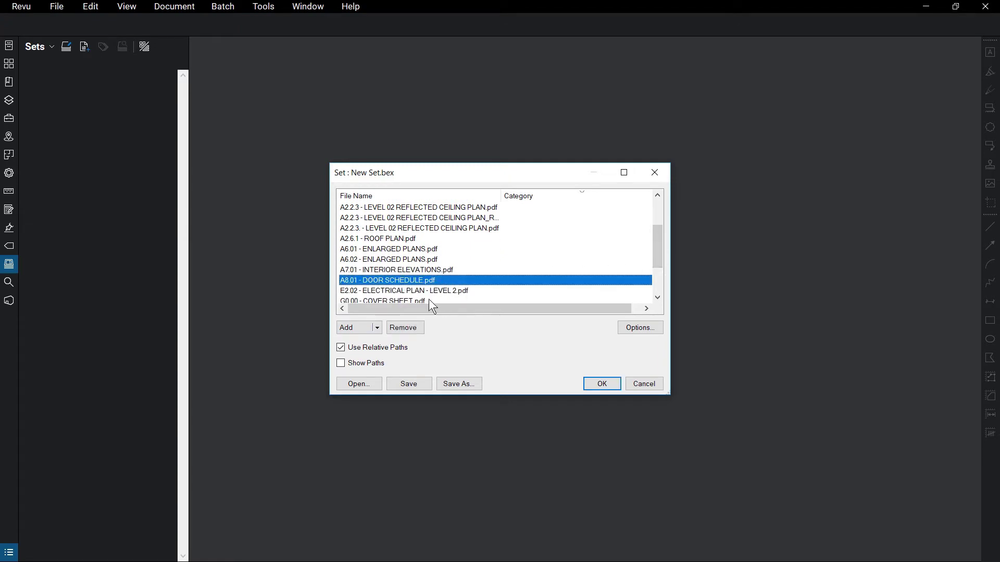
pyautogui.click(417, 327)
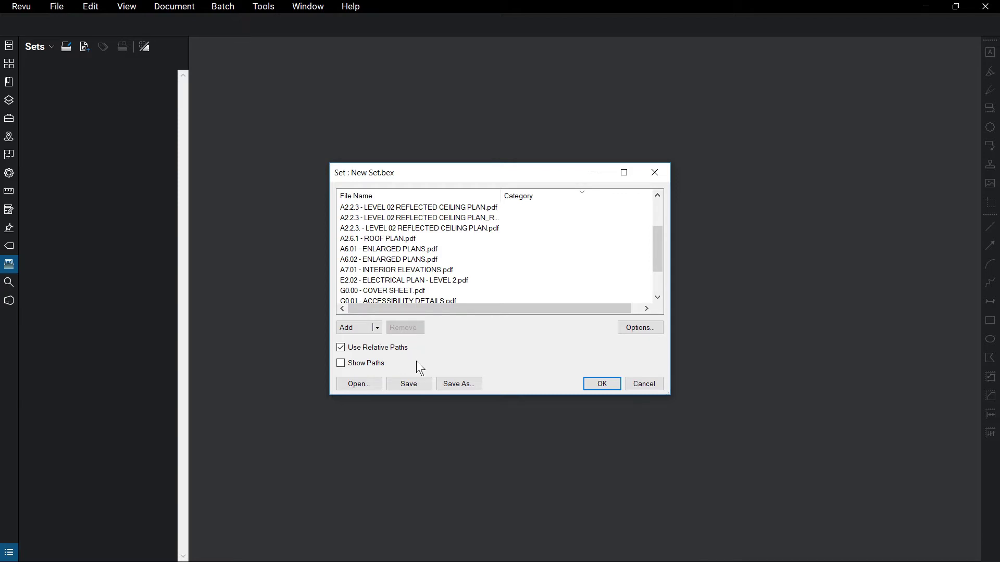
# Review the Sorting, Tags and Categories tabs in Set Options, ending on Categories (Auto, by Sheet Number).
pyautogui.click(659, 327)
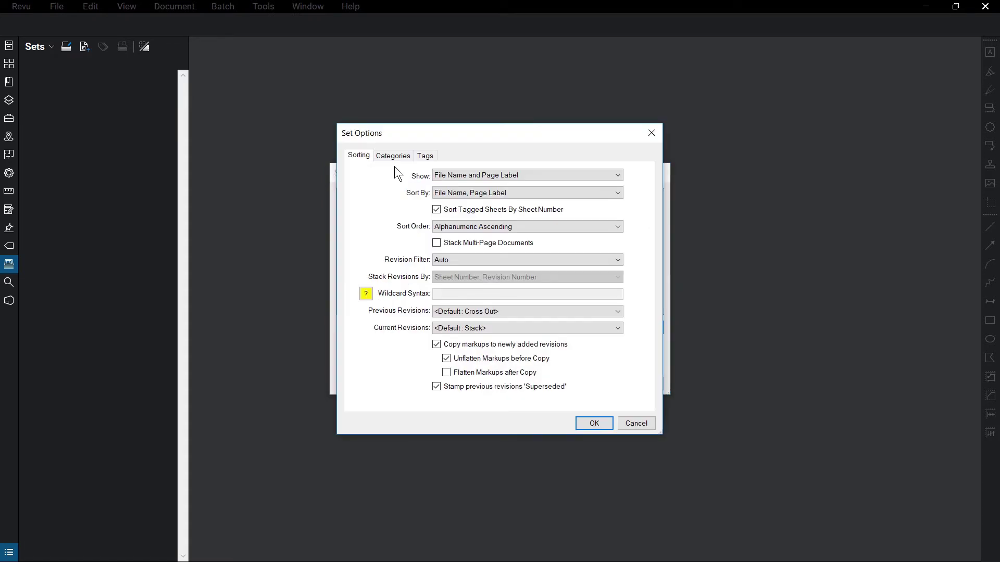
pyautogui.click(393, 156)
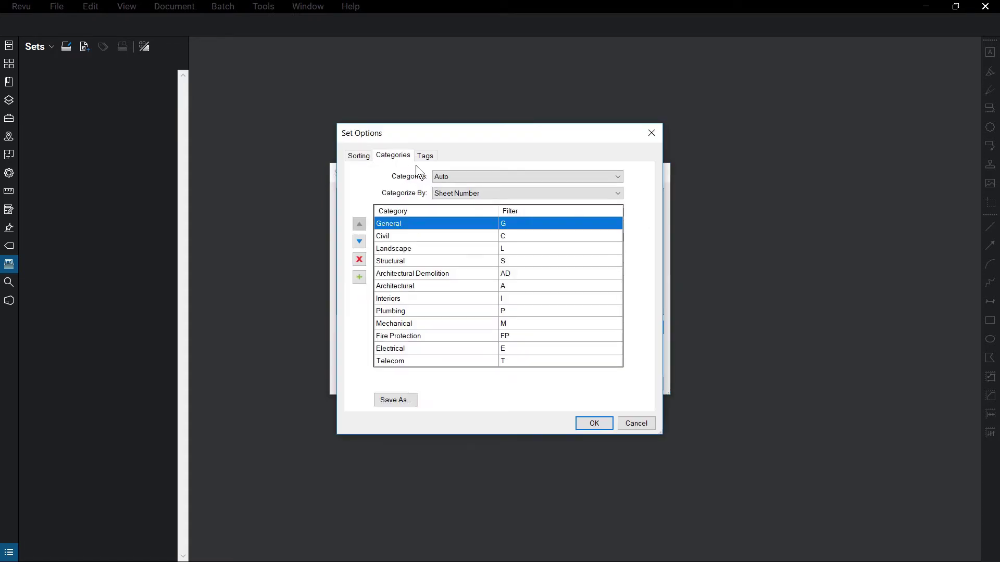
pyautogui.click(432, 158)
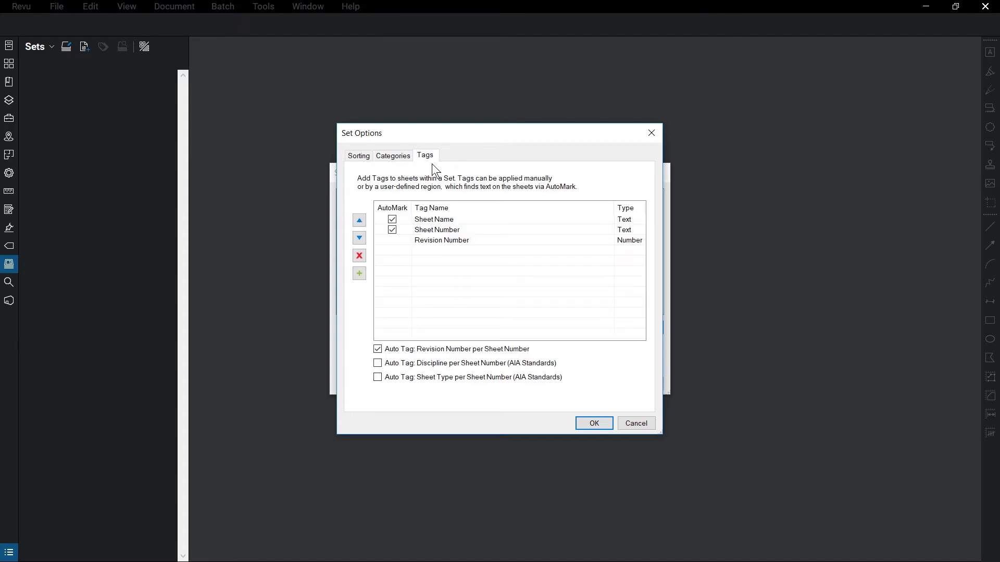
pyautogui.click(359, 156)
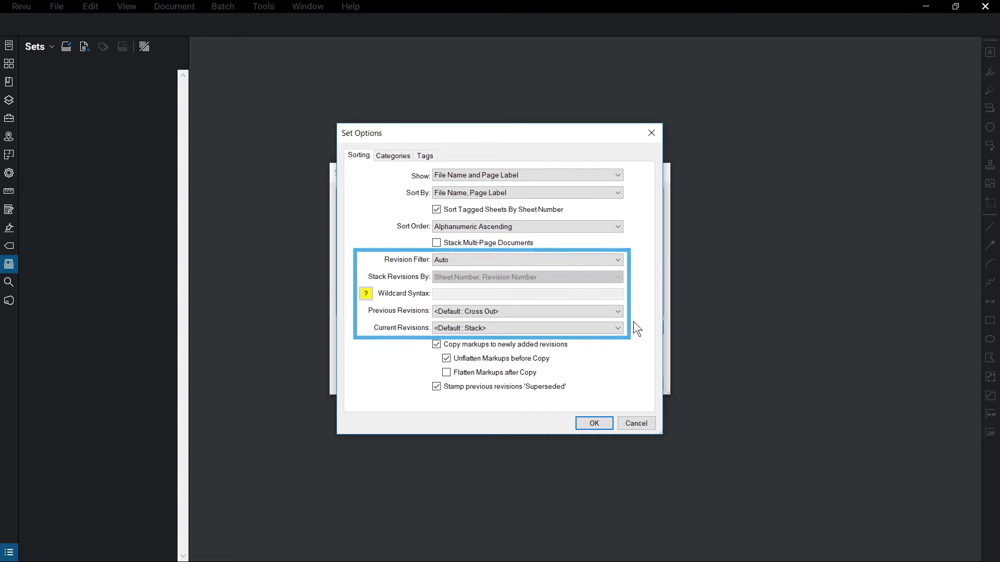
pyautogui.click(410, 156)
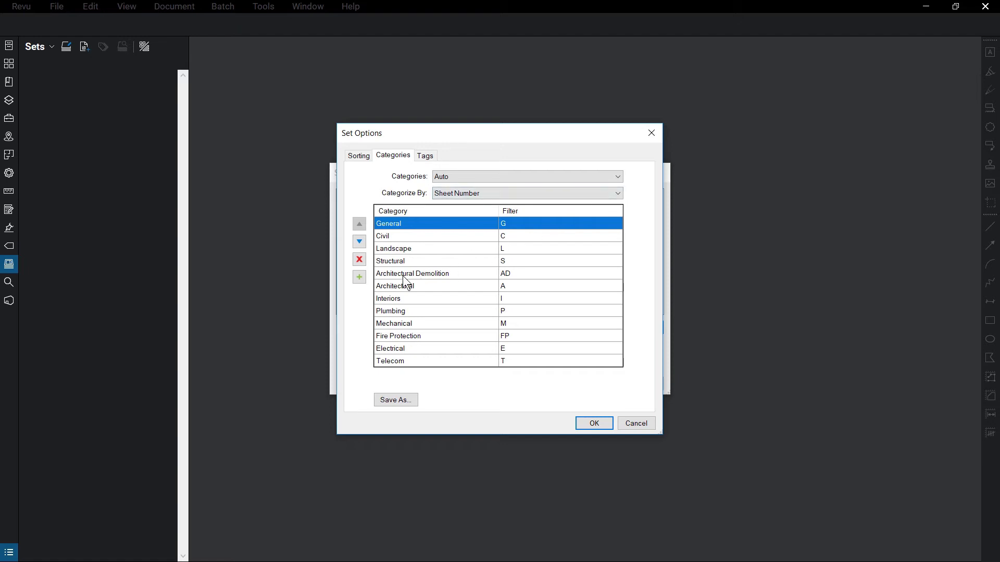
# Add a category named 'New Category' with filter code NC.
pyautogui.click(359, 278)
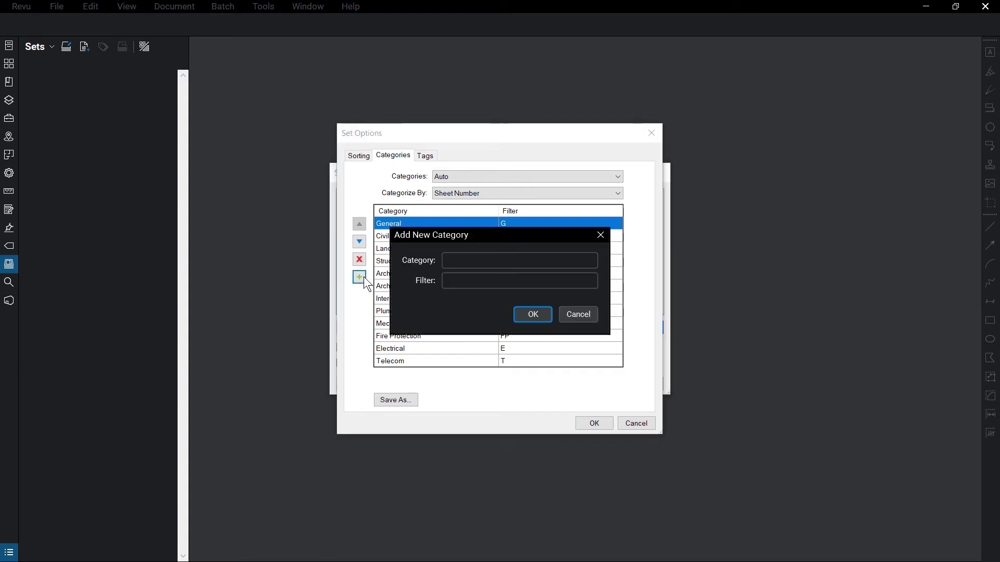
pyautogui.click(455, 262)
pyautogui.write('New Category')
pyautogui.click(462, 279)
pyautogui.write('NC')
pyautogui.click(541, 312)
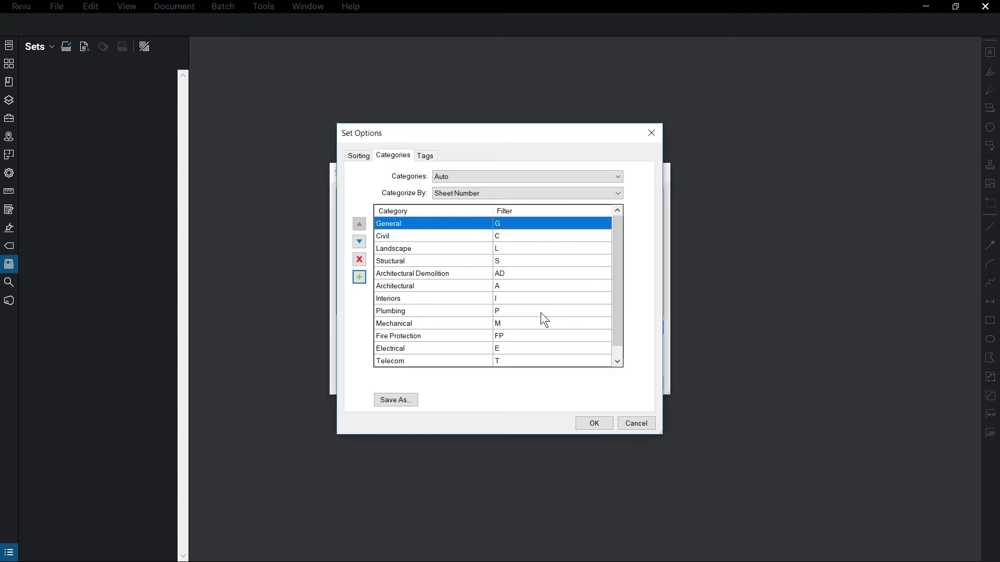
pyautogui.moveTo(615, 298); pyautogui.dragTo(613, 312)
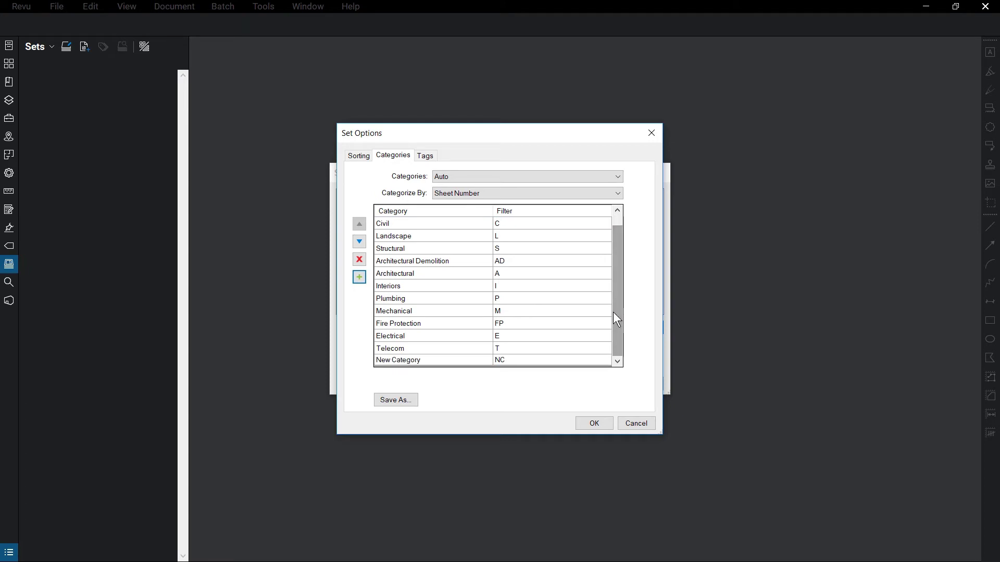
# Move New Category up two places, then delete it from the category list.
pyautogui.click(539, 360)
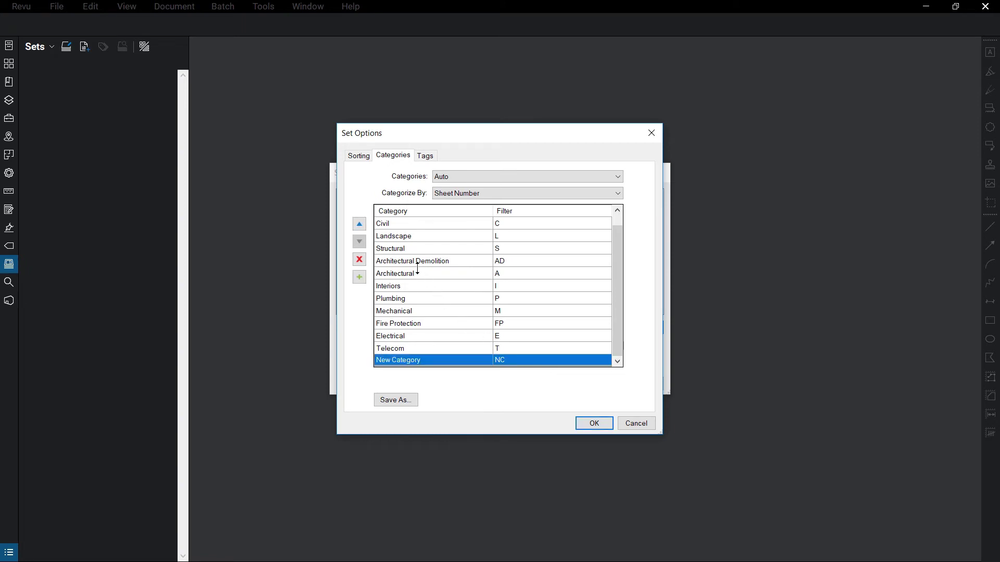
pyautogui.click(360, 225)
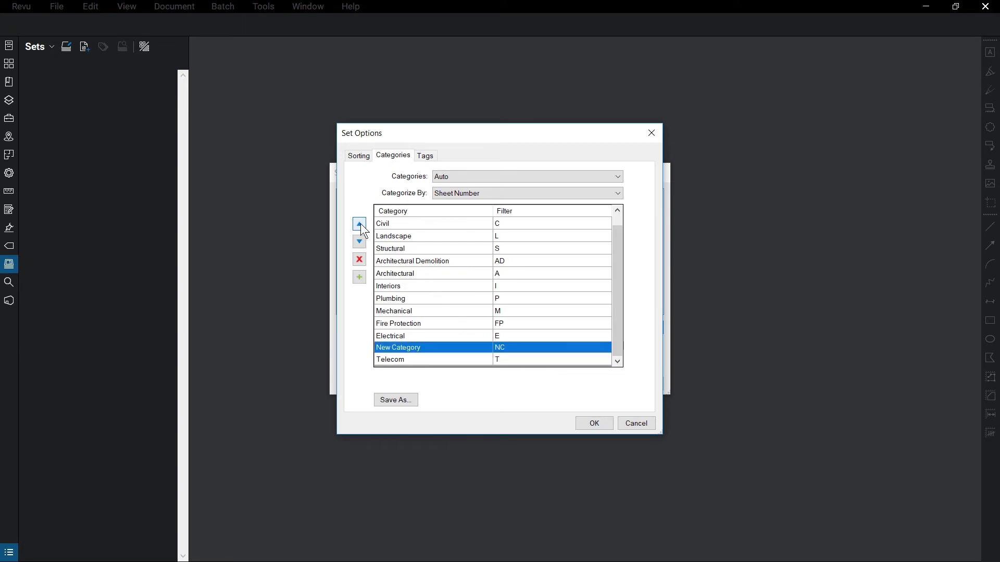
pyautogui.click(360, 225)
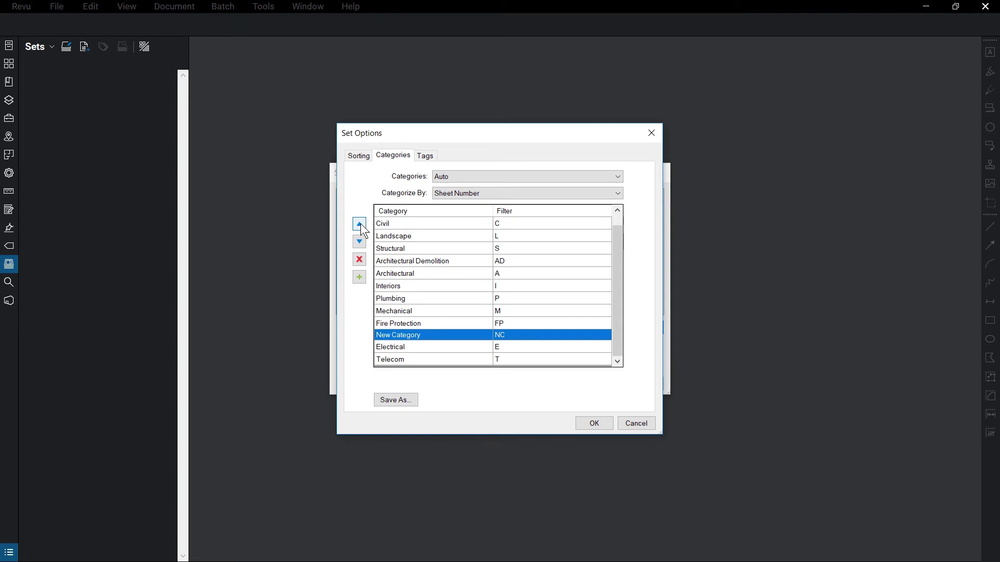
pyautogui.click(359, 259)
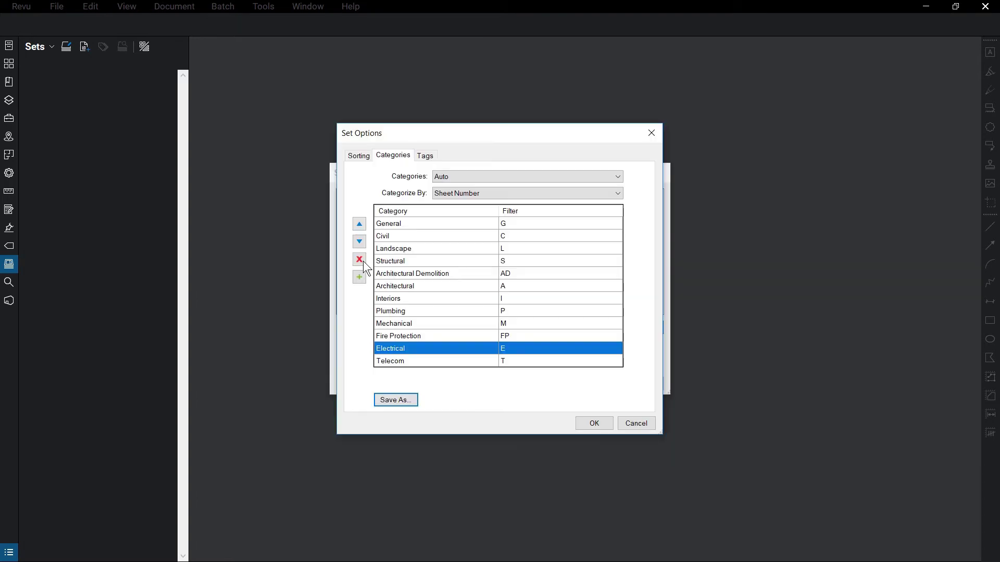
# Look at the Custom option in the Tag Field Editor, cancel without adding a tag, and accept Set Options.
pyautogui.click(434, 159)
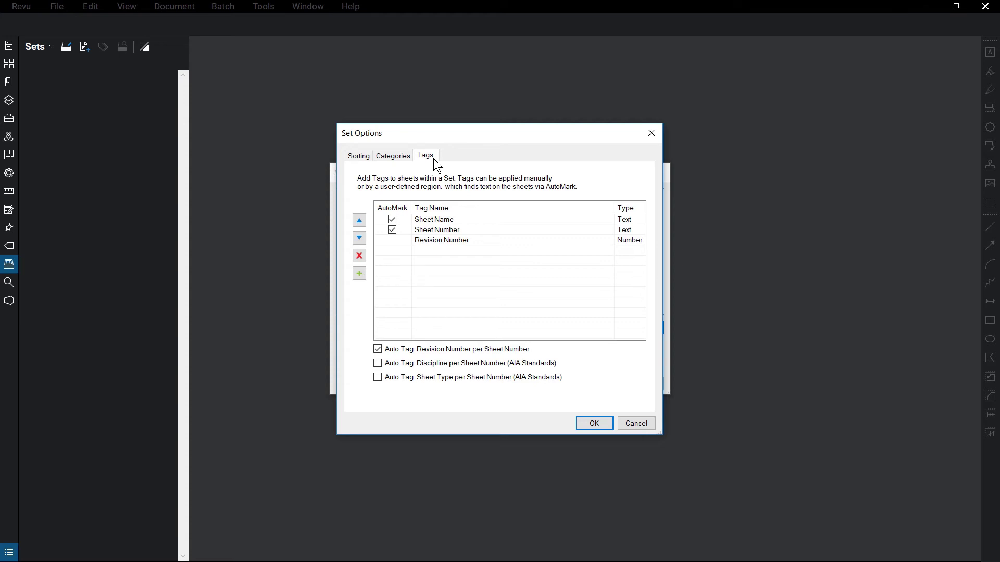
pyautogui.click(359, 273)
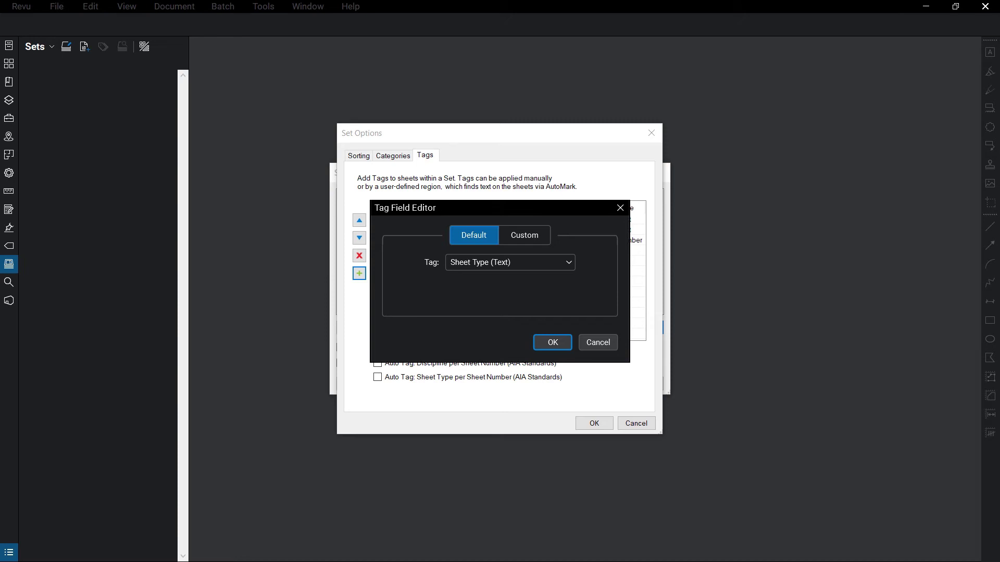
pyautogui.click(524, 234)
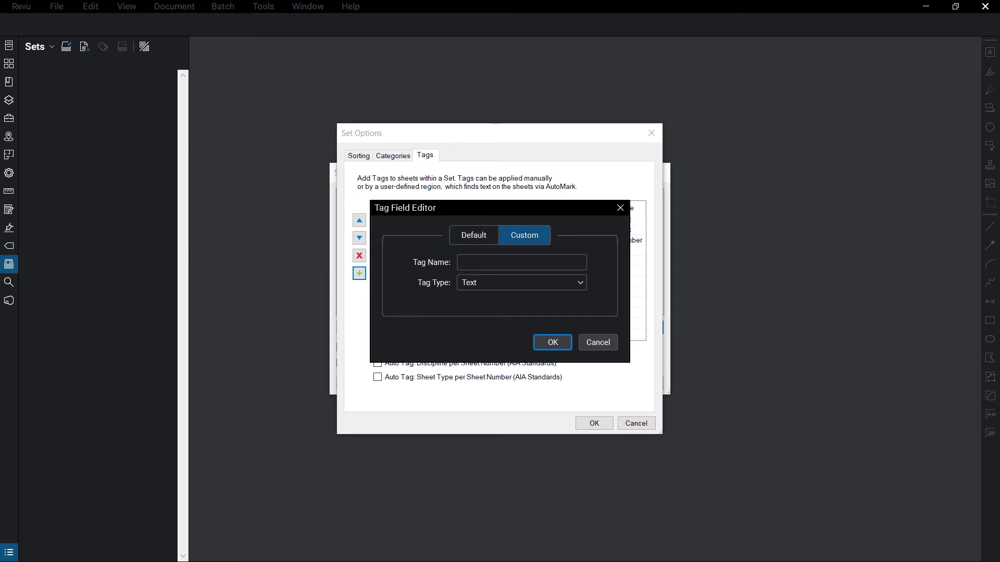
pyautogui.click(598, 342)
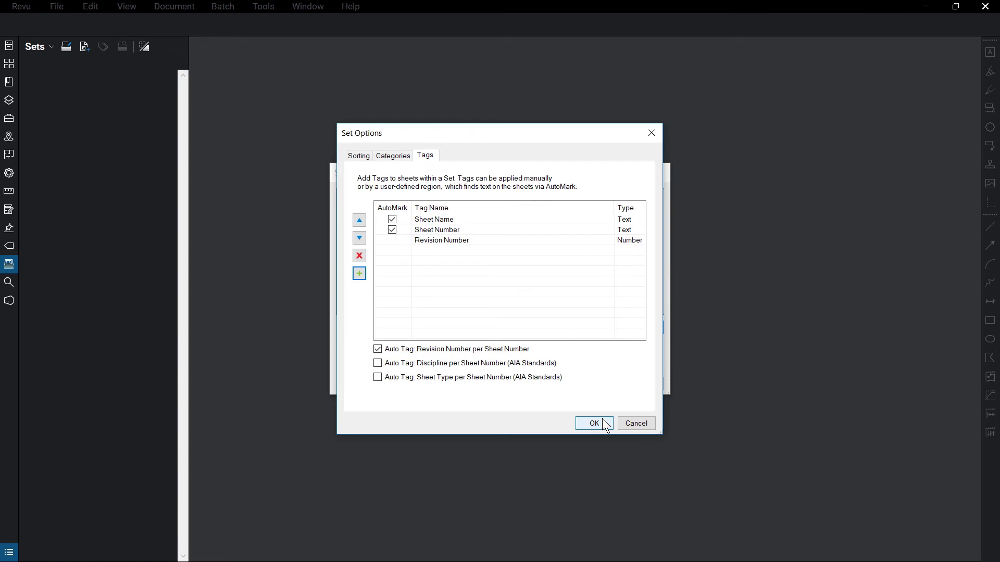
pyautogui.click(604, 423)
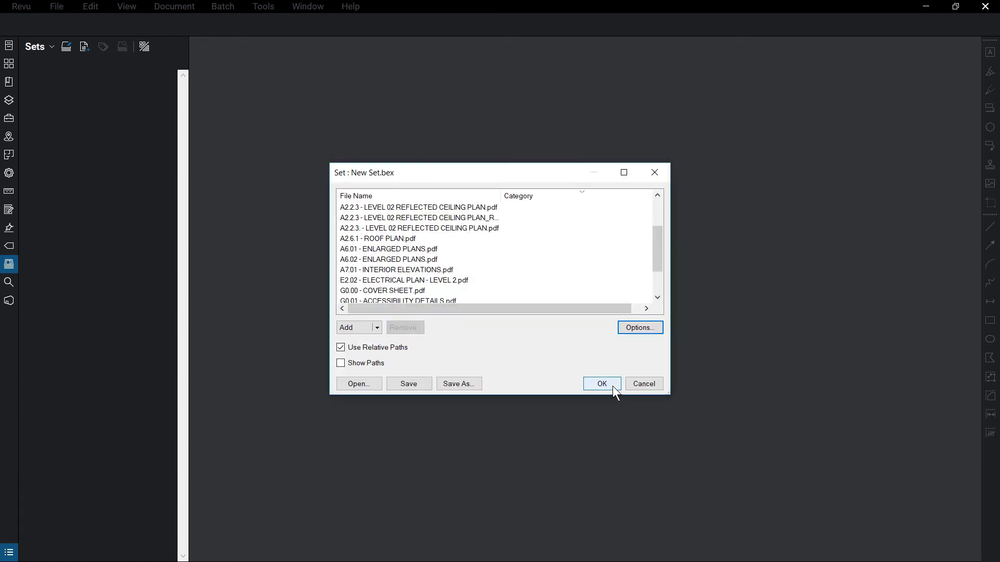
# Create the set, check the skip-tagging choices, and dismiss them.
pyautogui.click(612, 386)
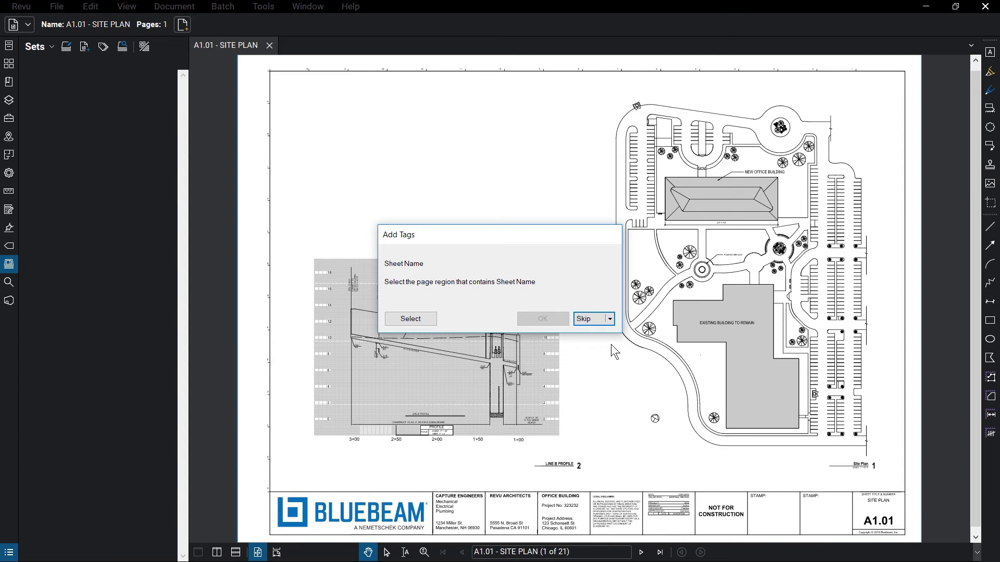
pyautogui.click(609, 319)
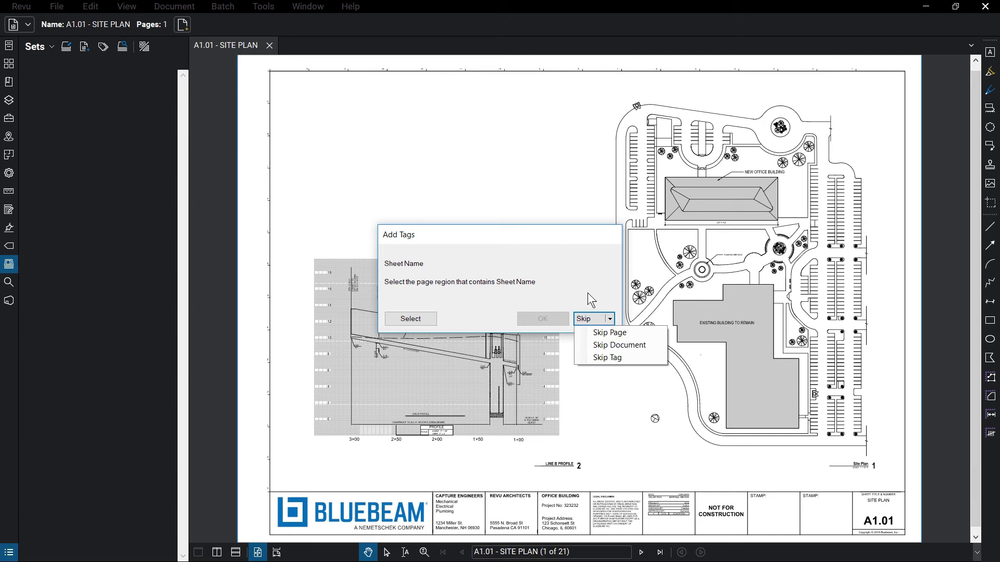
pyautogui.click(587, 292)
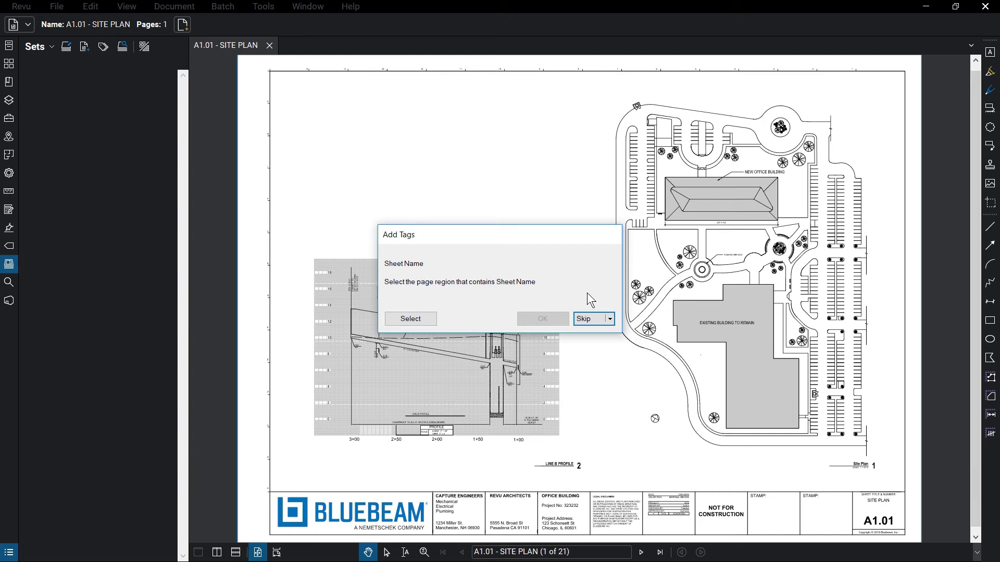
# Mark the title block regions for sheet name SITE PLAN and sheet number A1.01.
pyautogui.click(433, 318)
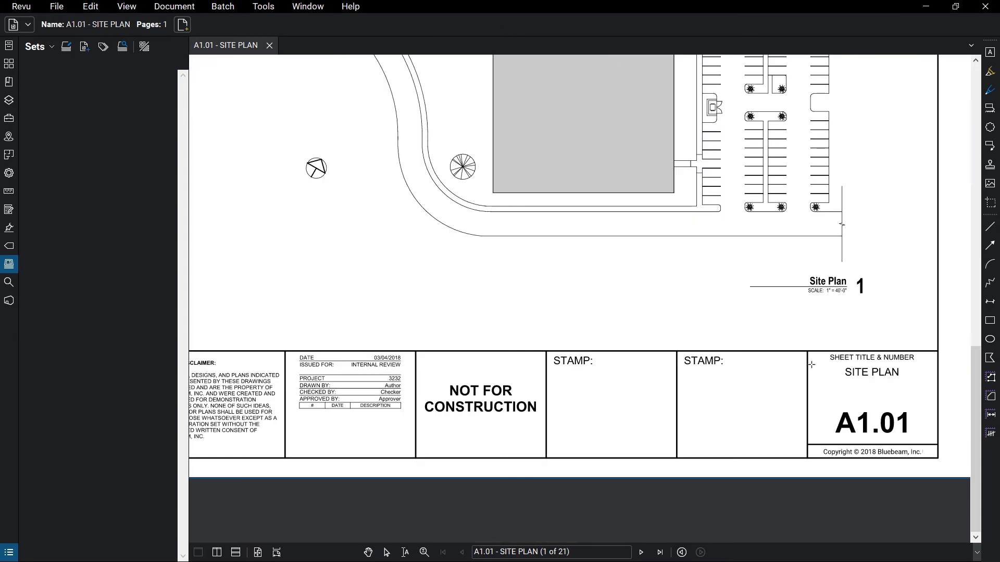
pyautogui.moveTo(811, 365); pyautogui.dragTo(935, 409)
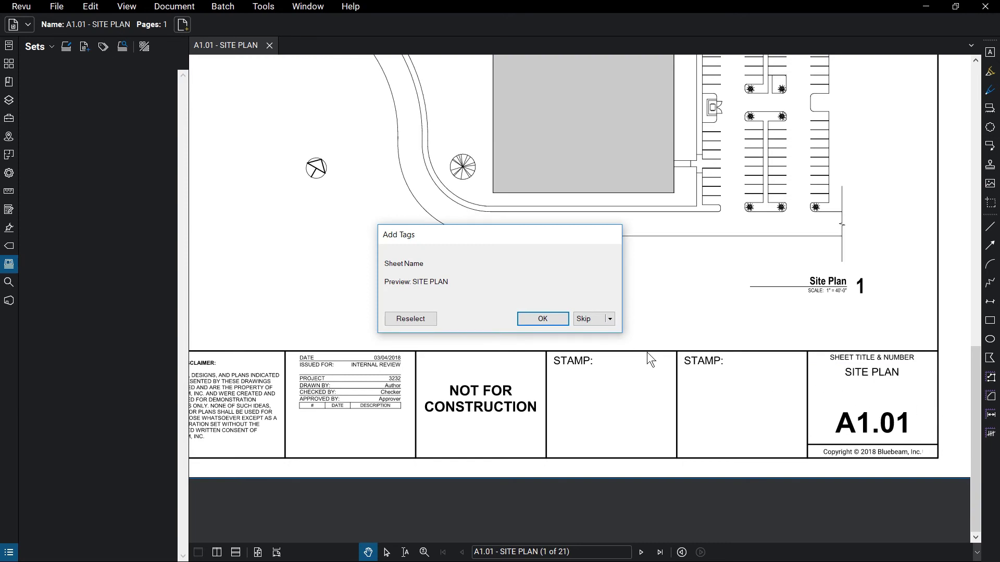
pyautogui.click(558, 321)
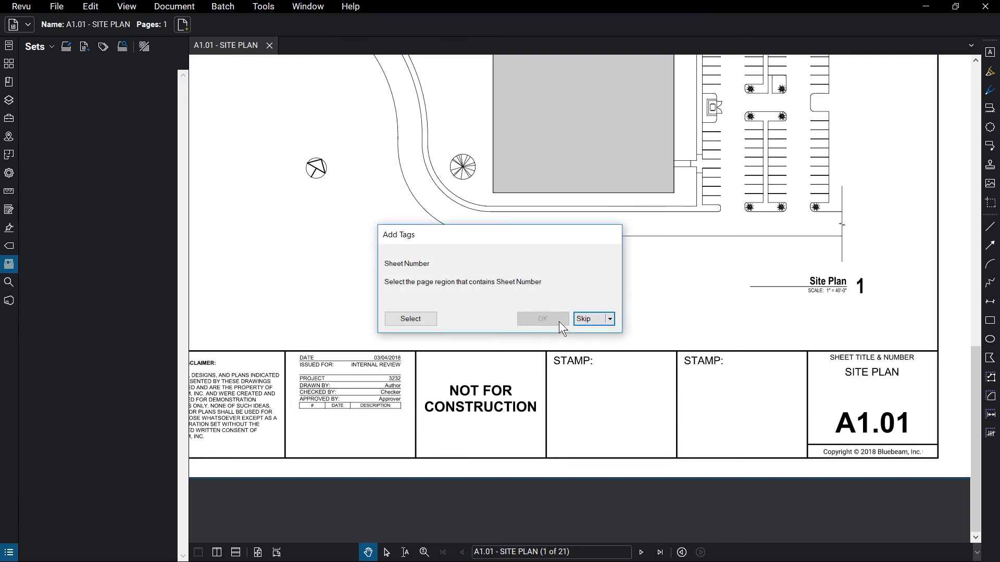
pyautogui.click(427, 317)
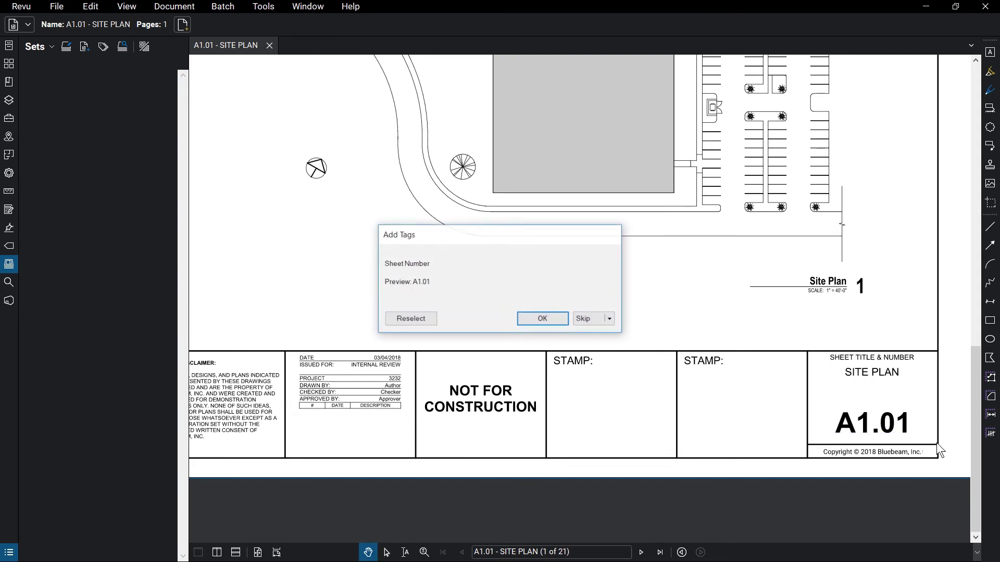
pyautogui.click(557, 320)
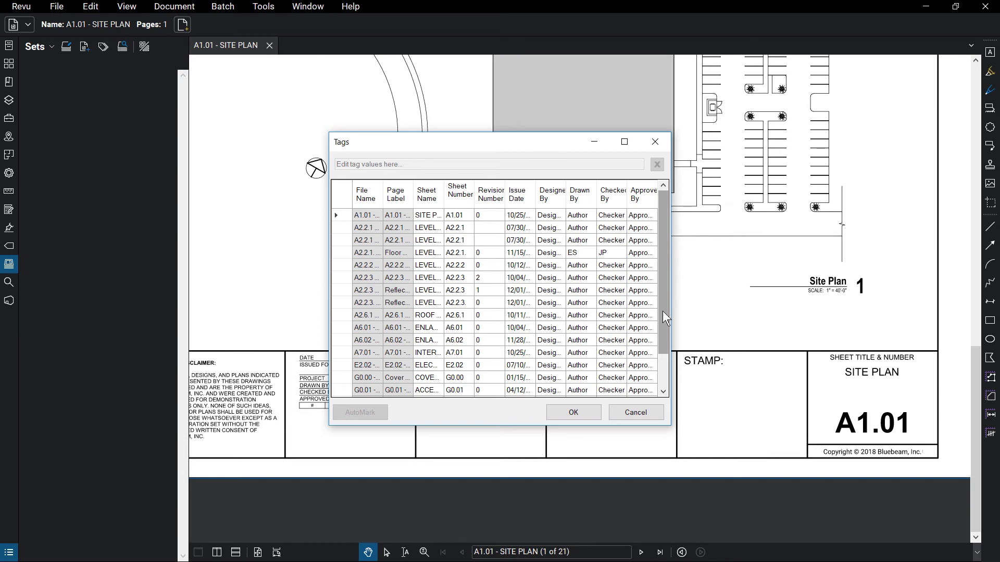
# Accept the extracted tag values for all sheets and let the revised pages supersede older ones.
pyautogui.click(441, 215)
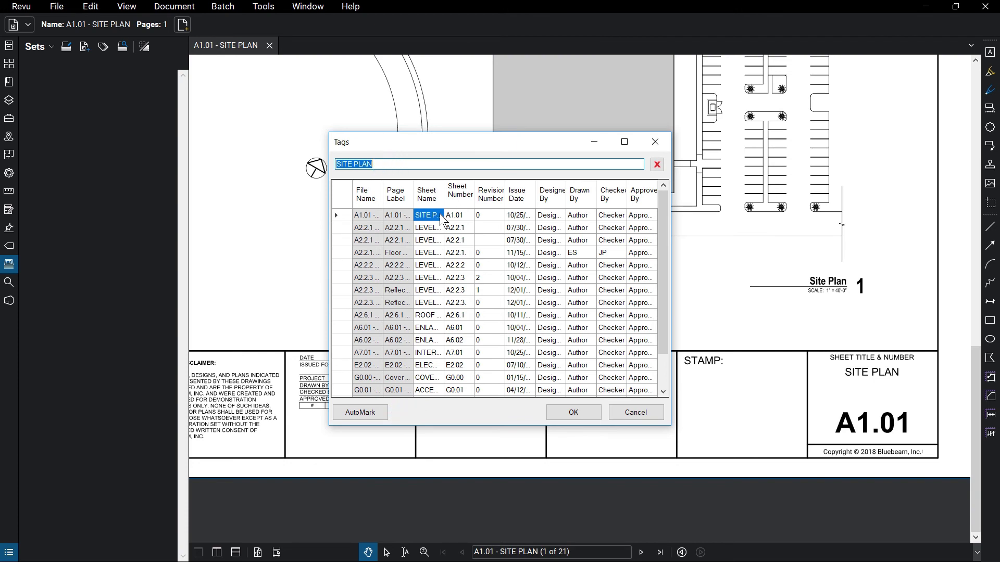
pyautogui.click(585, 411)
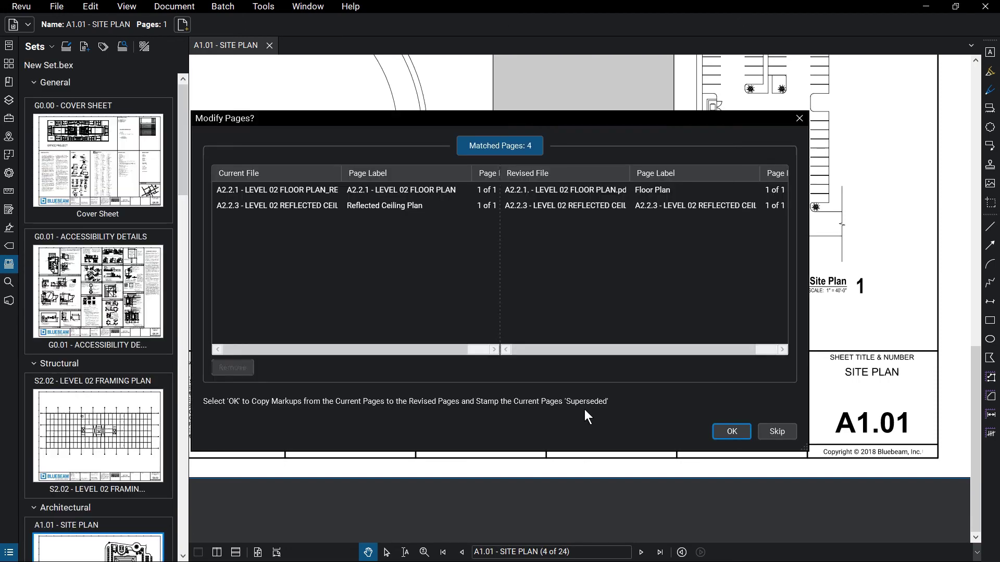
pyautogui.click(743, 433)
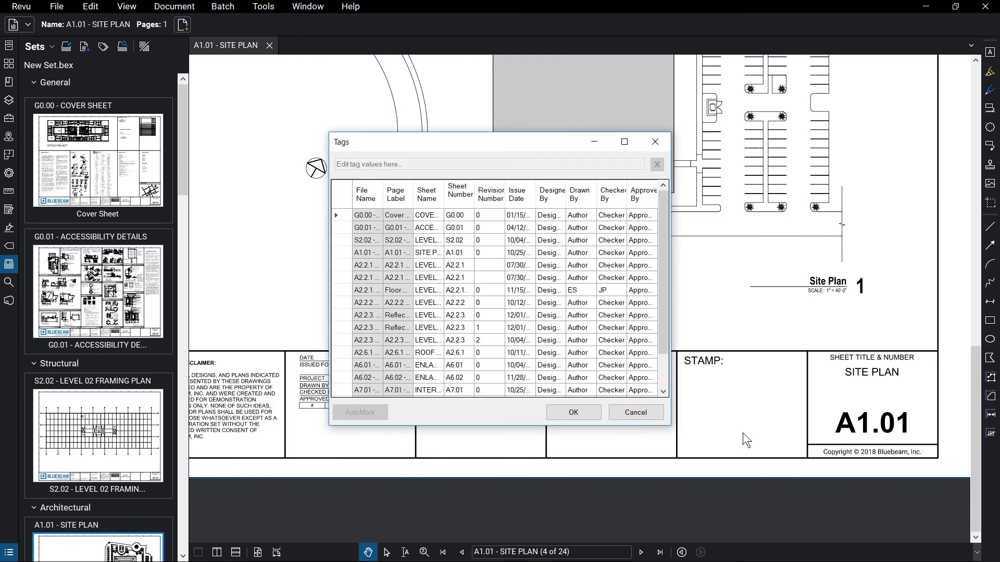
# Close the Tags table, collapse General, toggle A2.2.1's superseded revision, and reach Publish in the Sets menu.
pyautogui.click(591, 416)
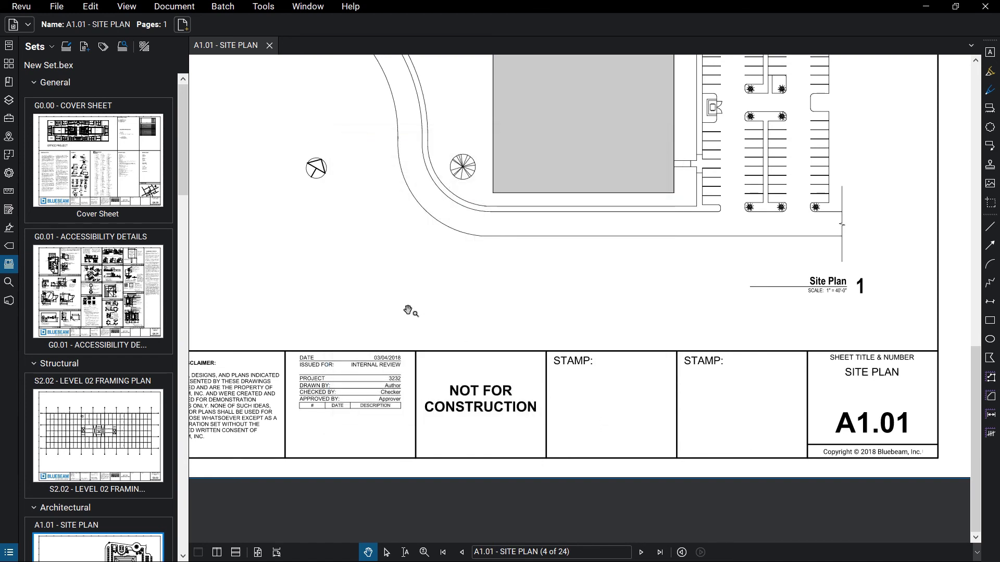
pyautogui.click(33, 84)
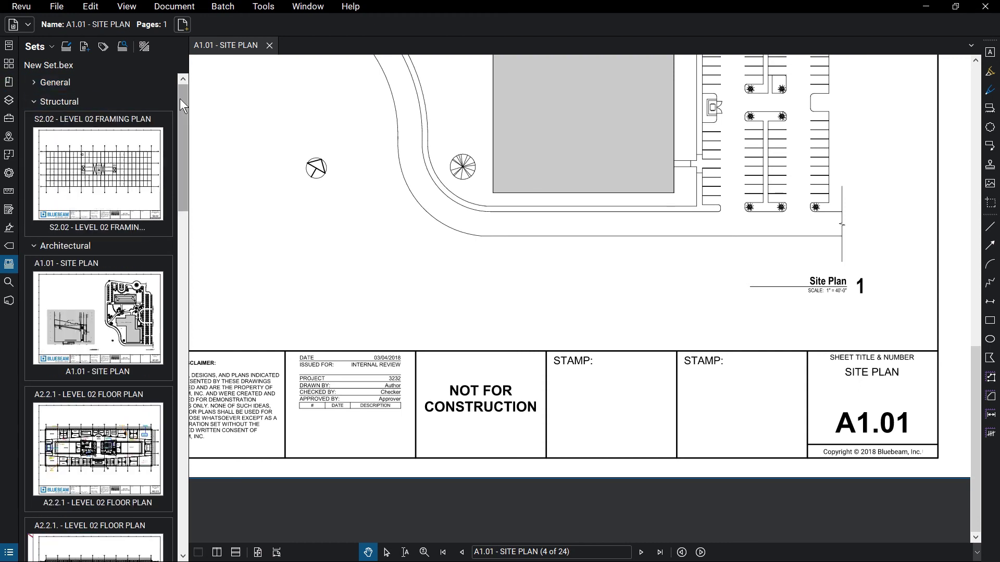
pyautogui.moveTo(180, 99); pyautogui.dragTo(179, 173)
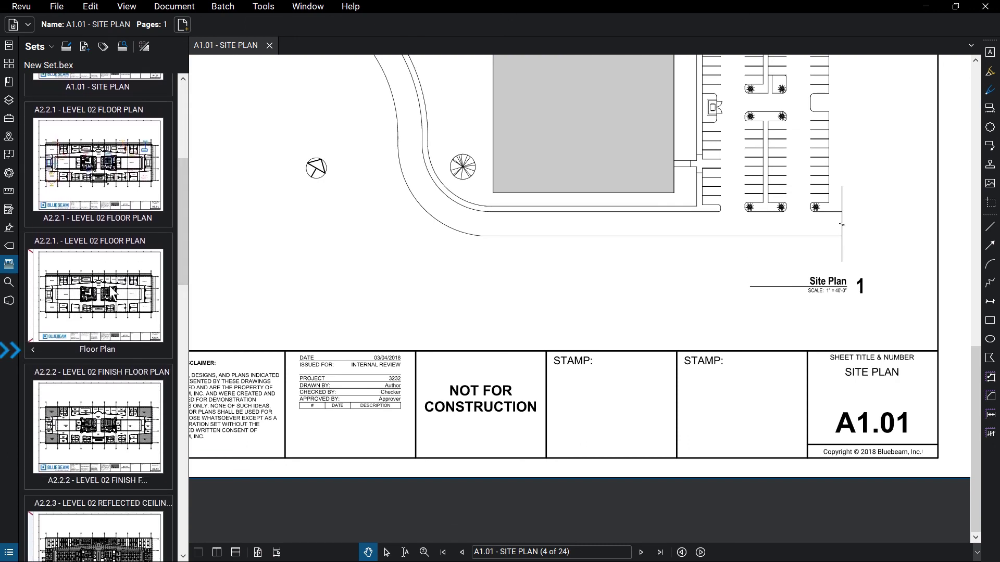
pyautogui.click(34, 350)
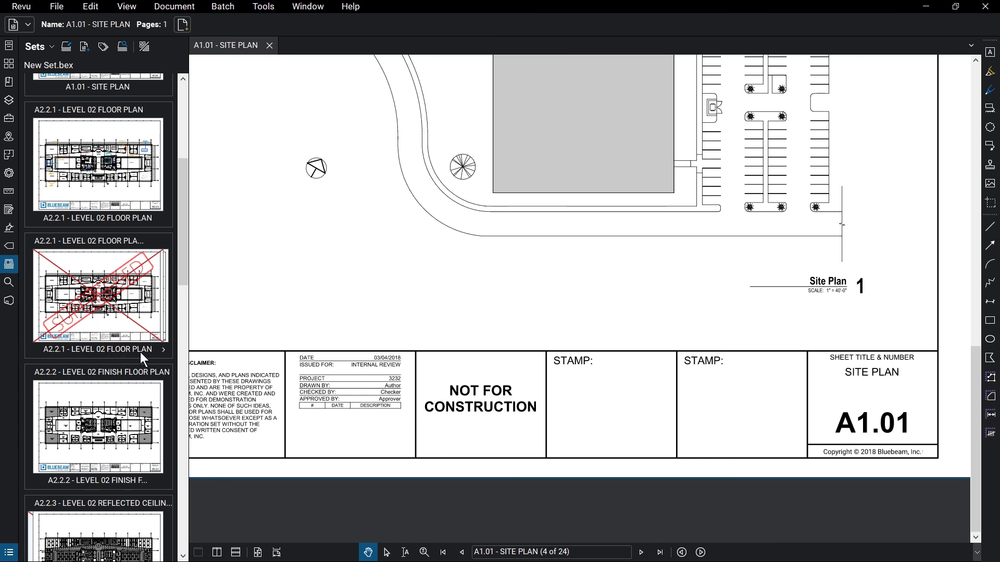
pyautogui.click(163, 351)
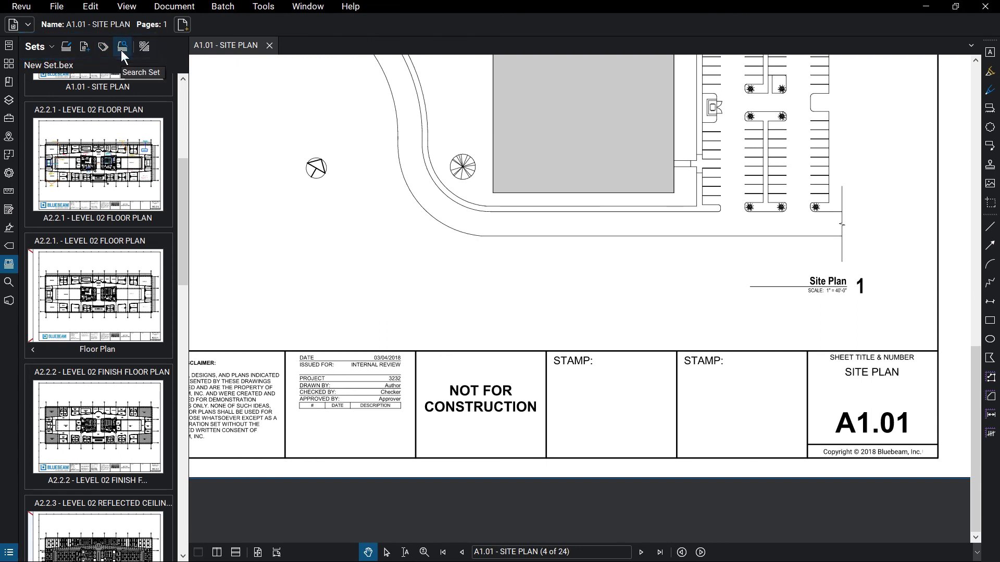
pyautogui.click(53, 50)
pyautogui.moveTo(104, 192)
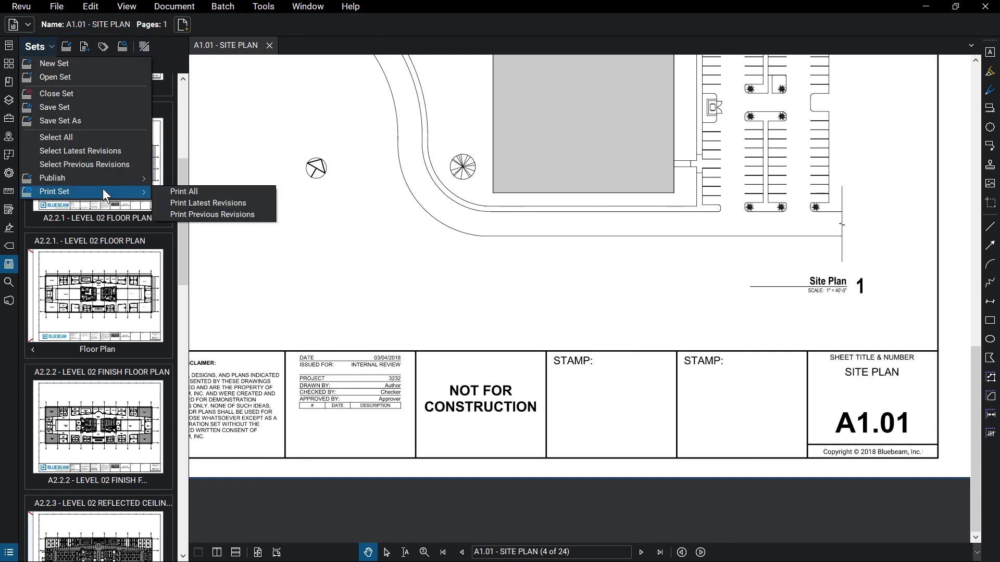